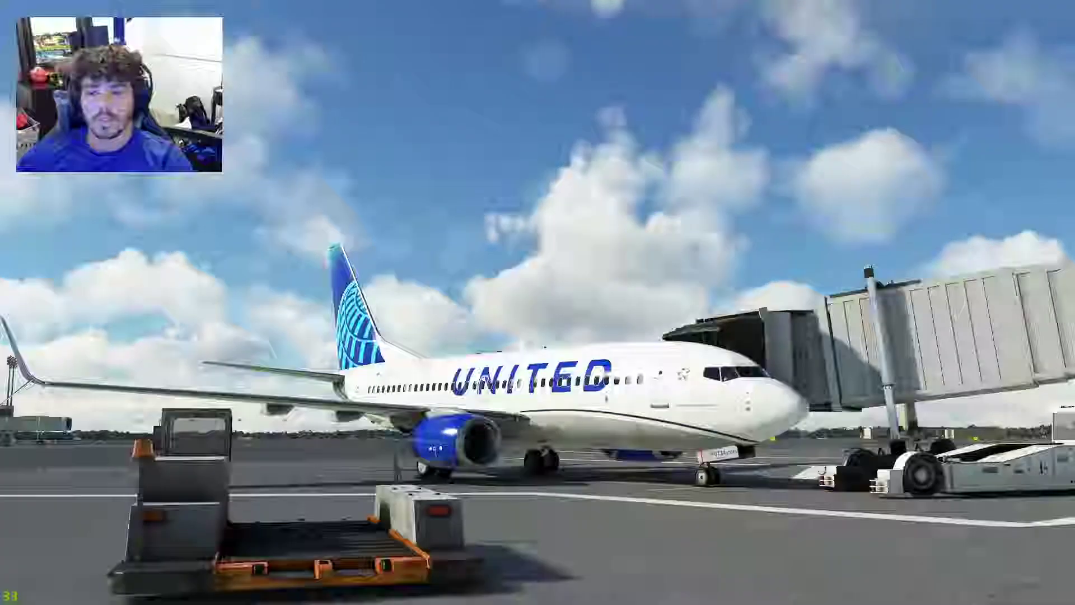
Switch on the battery and standby power and arm the emergency exit lights on the cockpit's overhead panel.
key(End)
drag(624, 265, 738, 272)
key(ctrl+4)
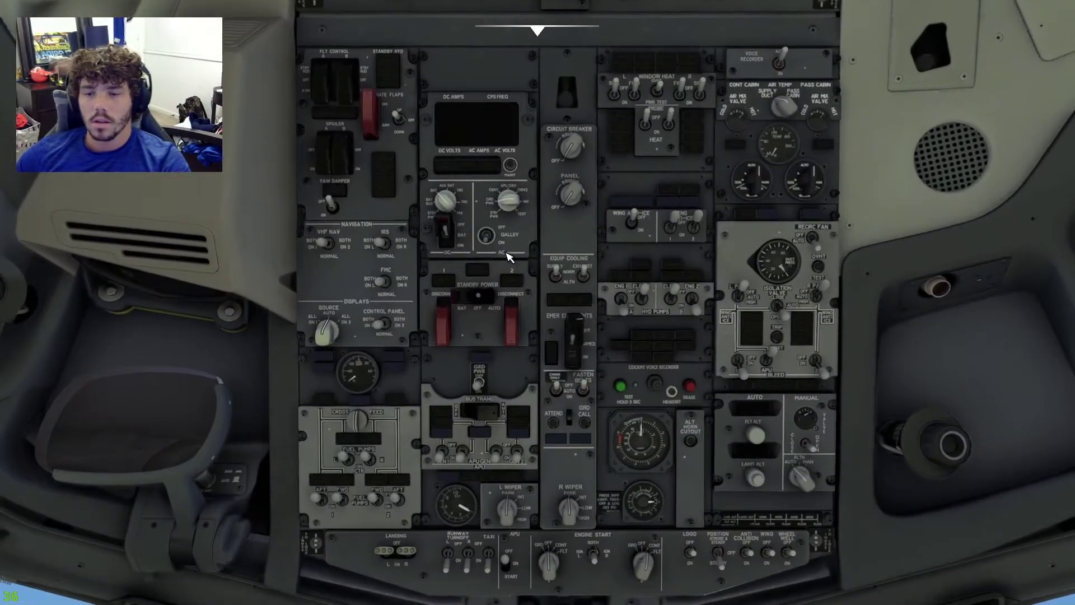
click(452, 220)
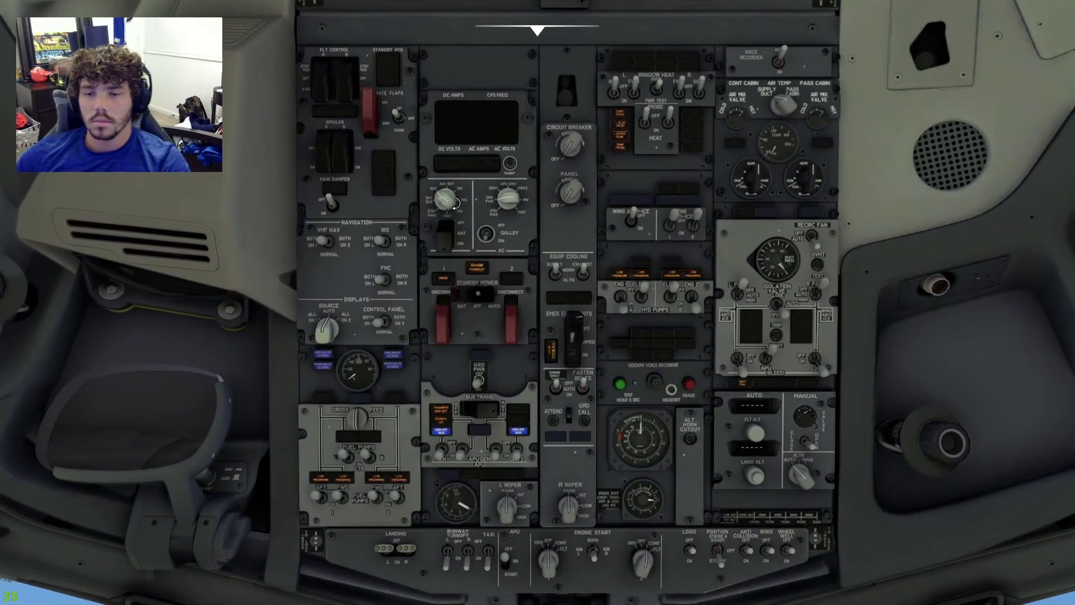
click(474, 296)
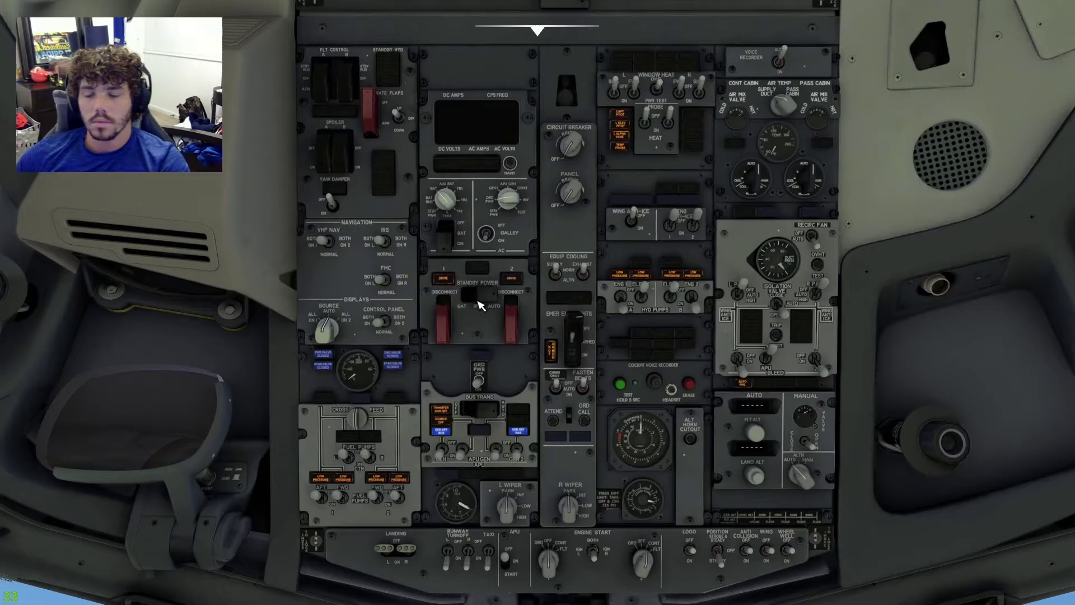
click(594, 344)
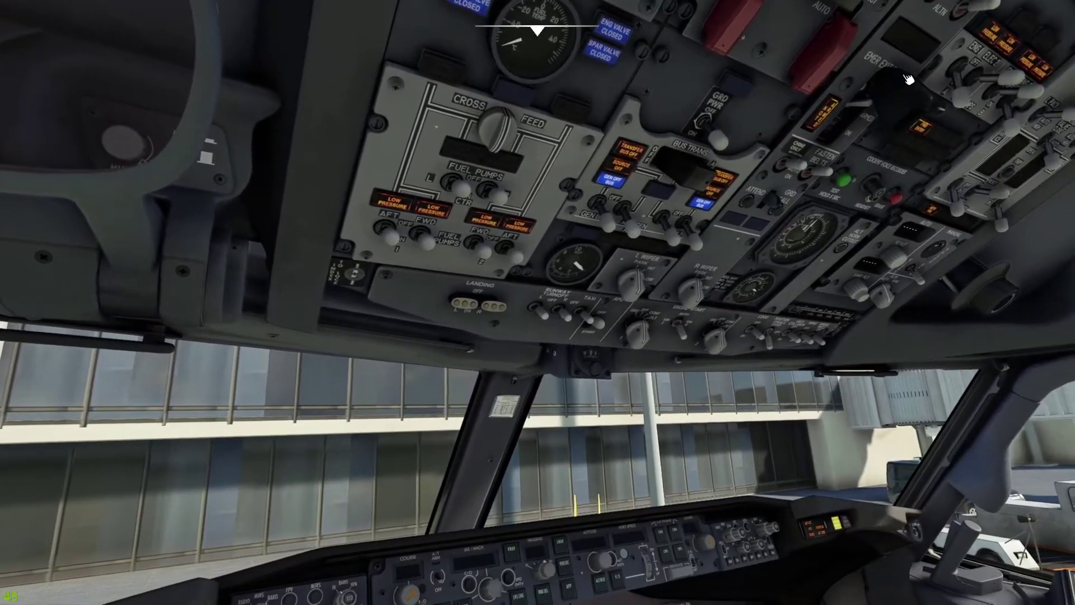
click(907, 89)
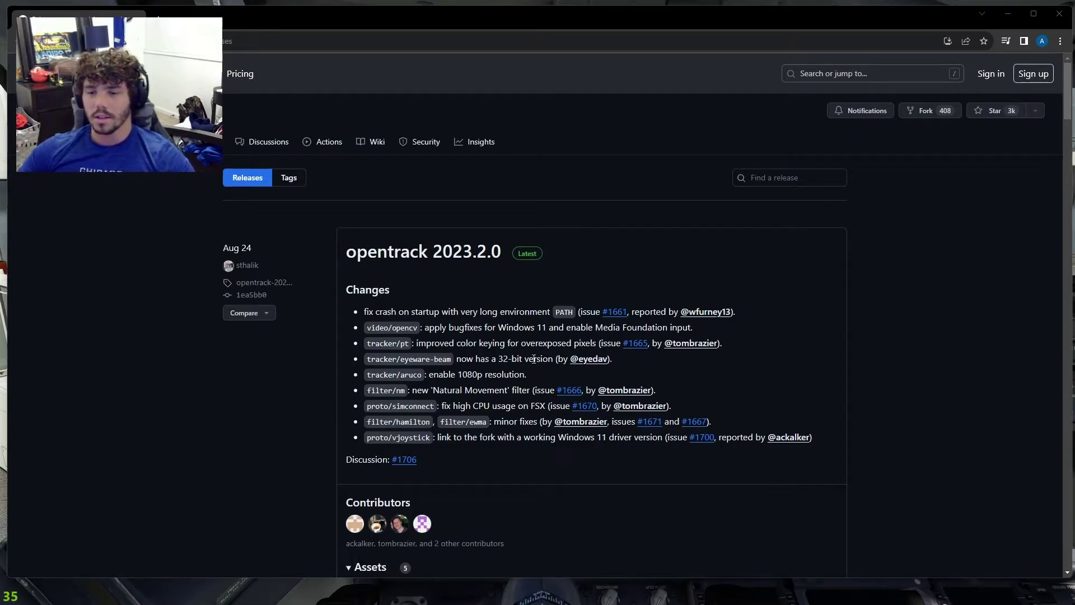
Examine the opentrack 2023.2.0 release notes and its list of downloadable assets.
scroll(638, 349, down, 1)
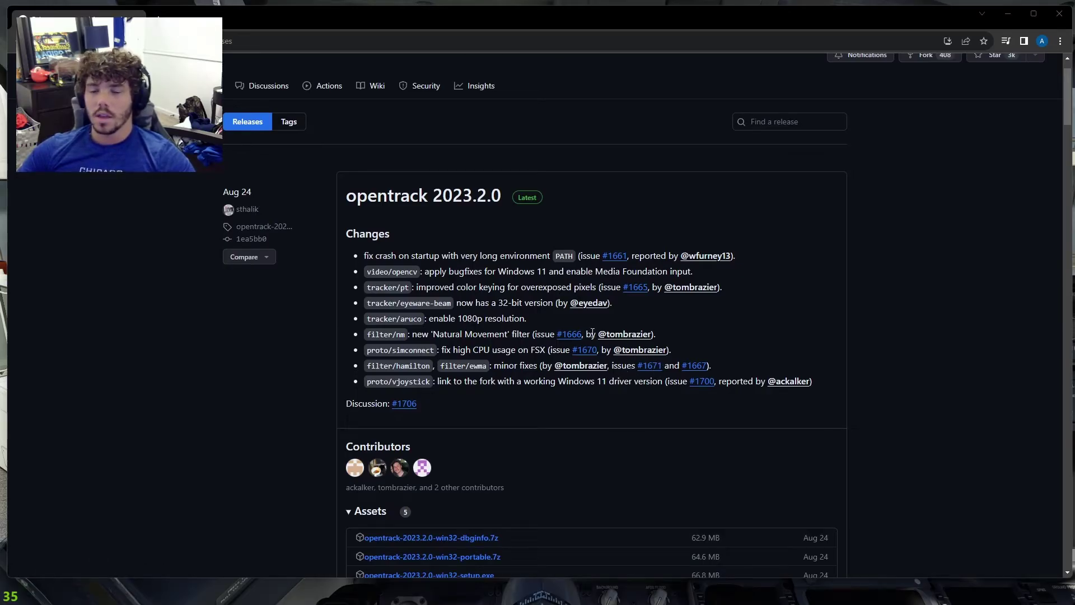
scroll(644, 356, down, 2)
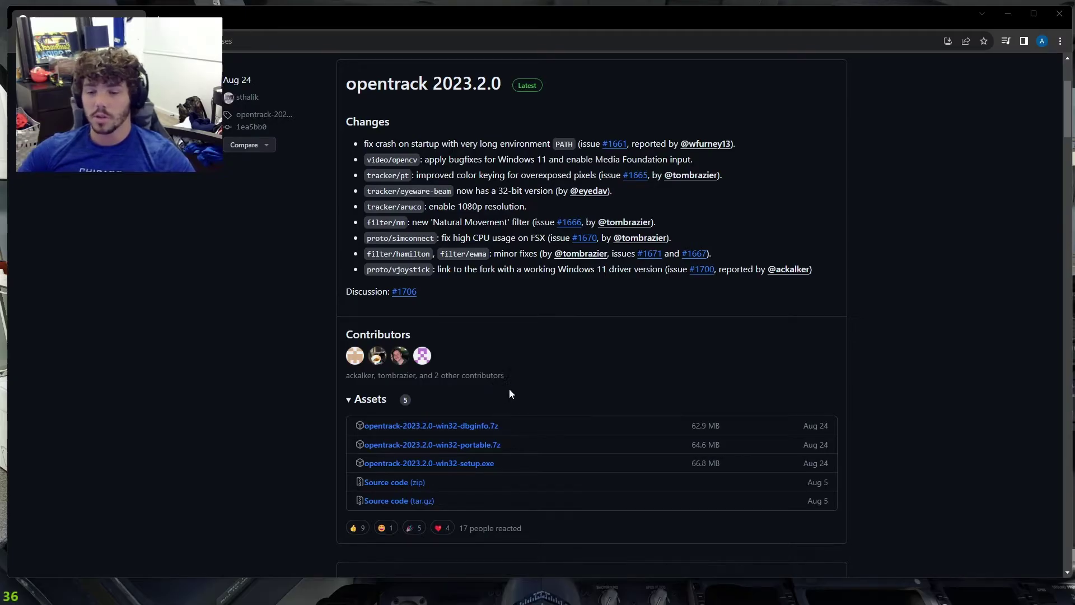
scroll(509, 388, up, 3)
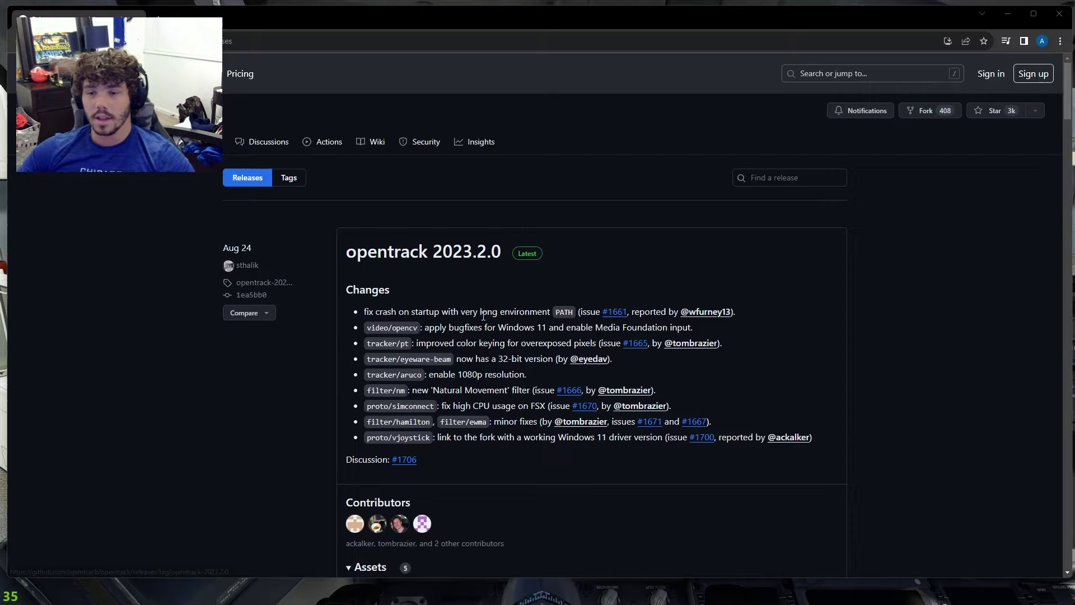
scroll(504, 283, down, 1)
scroll(527, 280, down, 3)
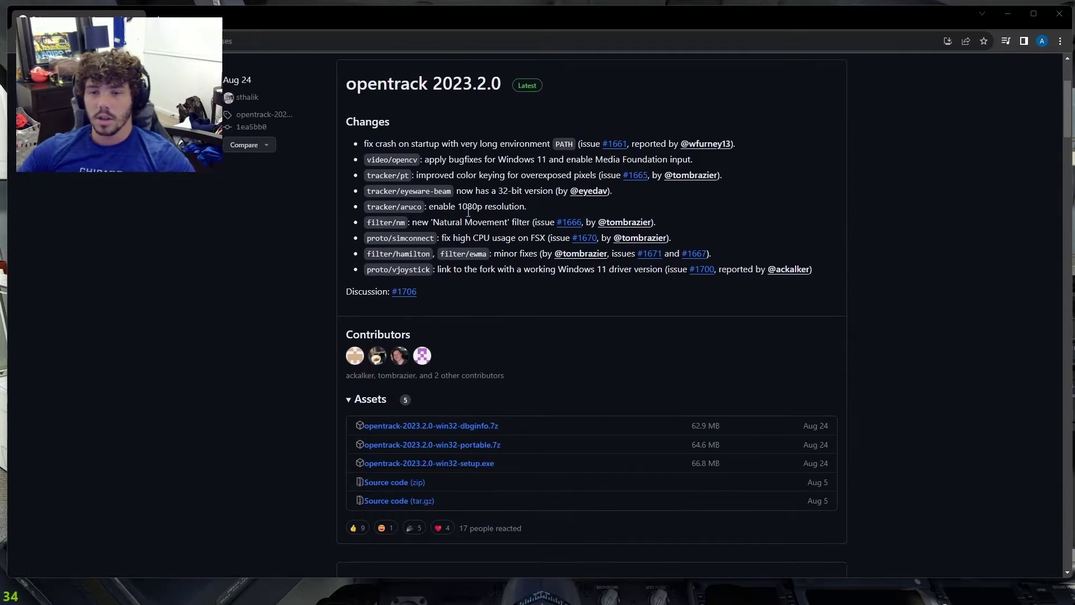
scroll(482, 260, up, 3)
scroll(509, 305, down, 5)
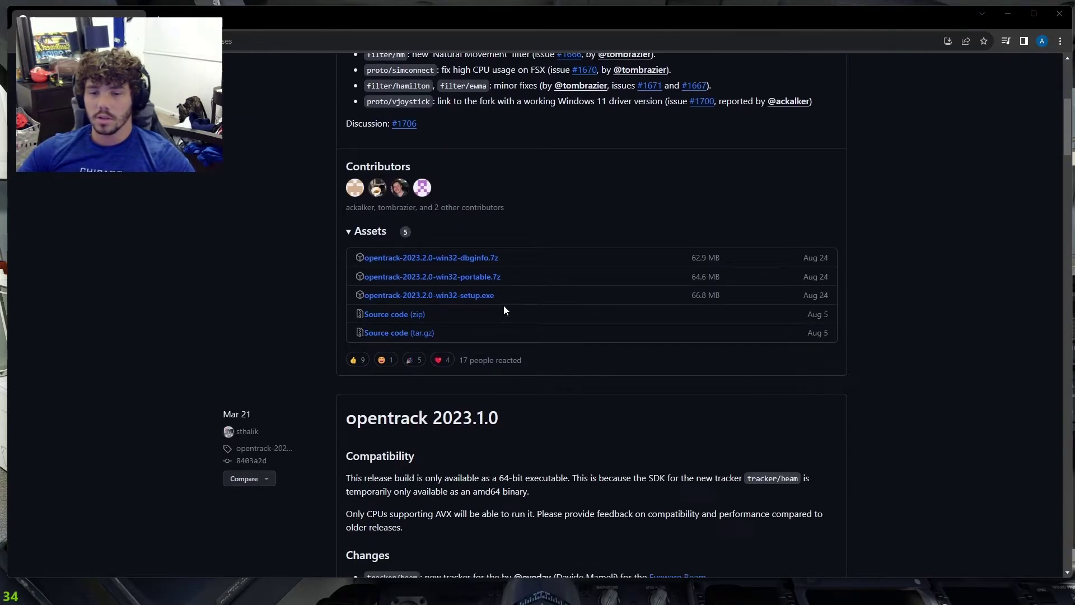
scroll(504, 305, up, 4)
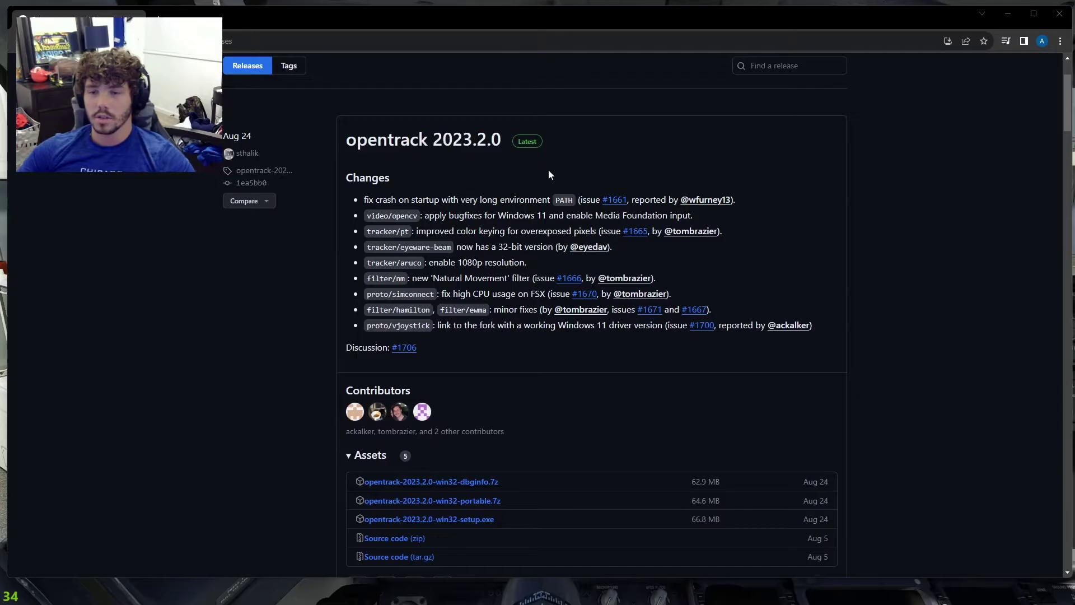
scroll(524, 230, down, 2)
scroll(535, 313, up, 1)
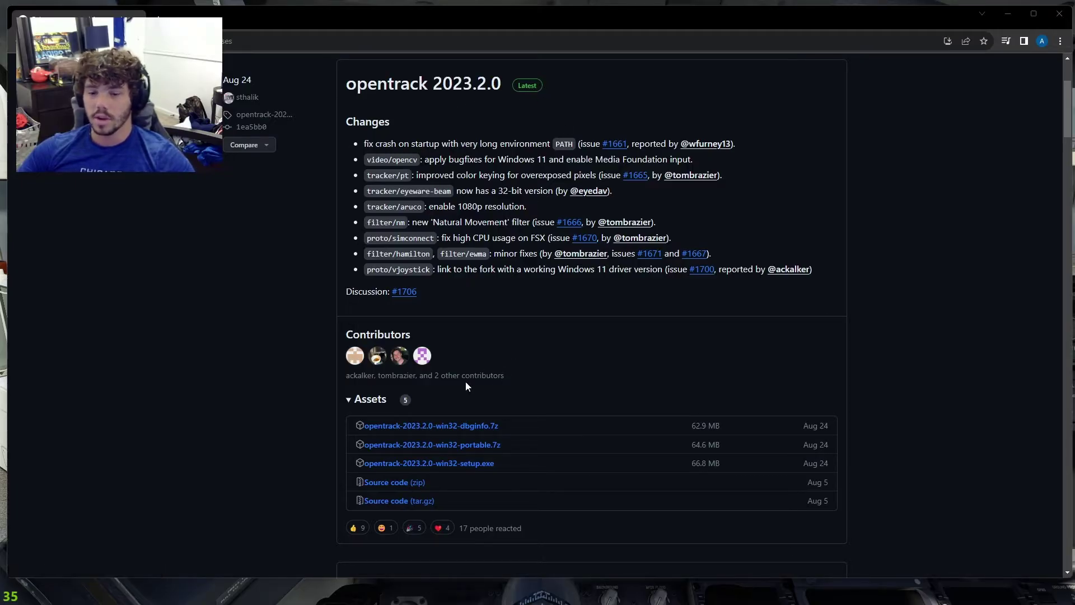
Download opentrack-2023.2.0-win32-setup.exe and run its installer, exiting the setup without installing.
click(485, 464)
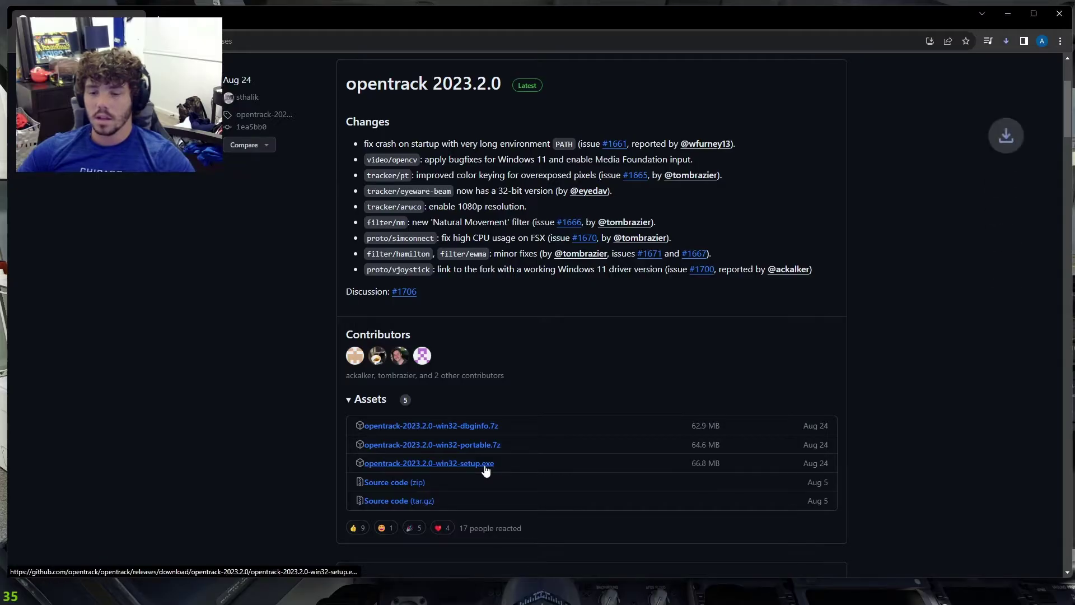
click(1007, 41)
click(924, 92)
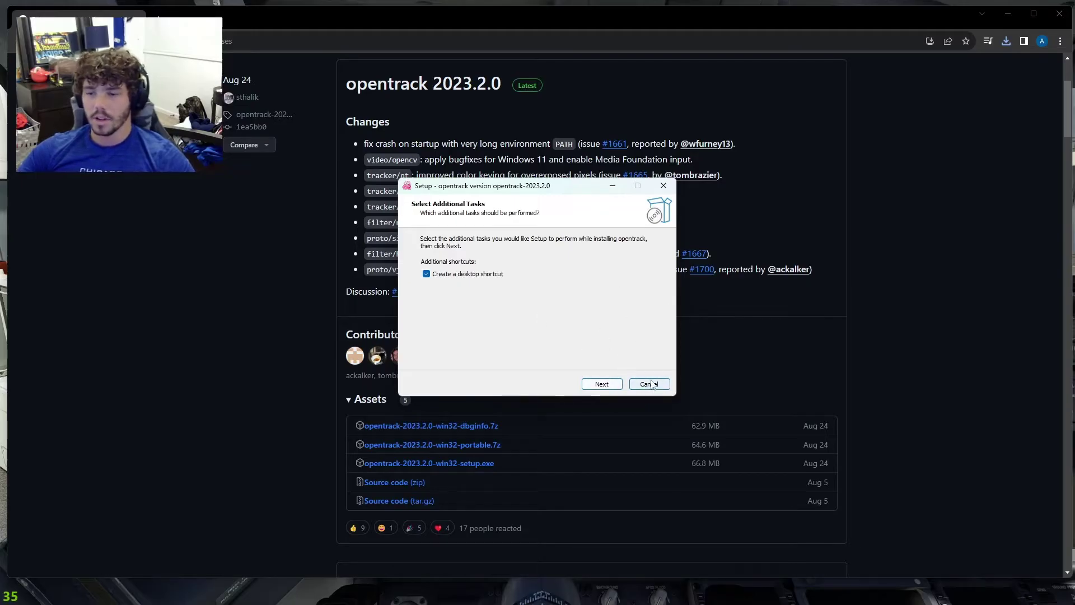
click(663, 186)
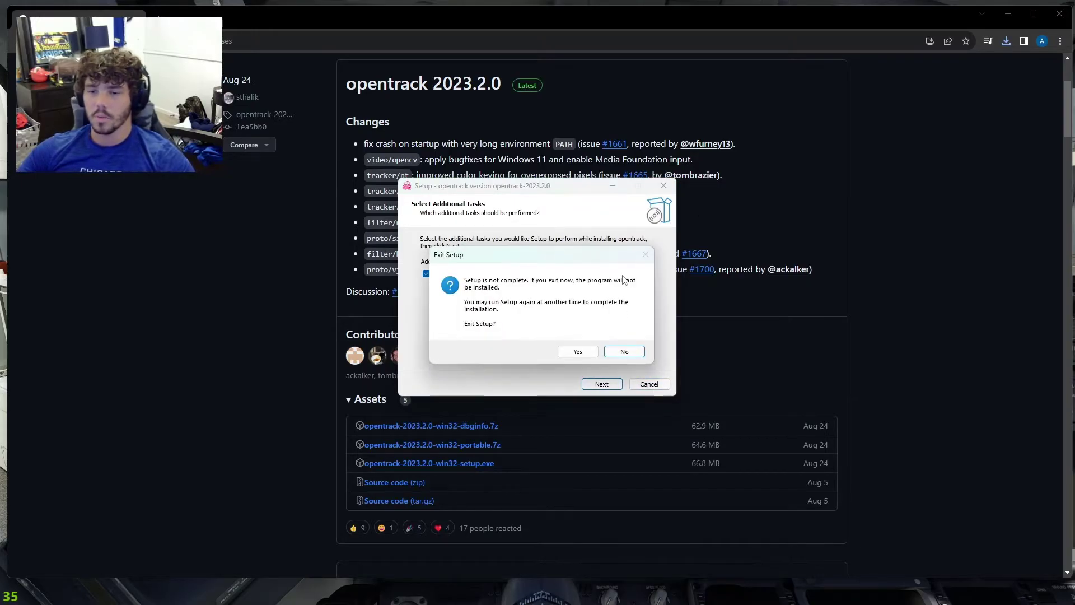
click(590, 353)
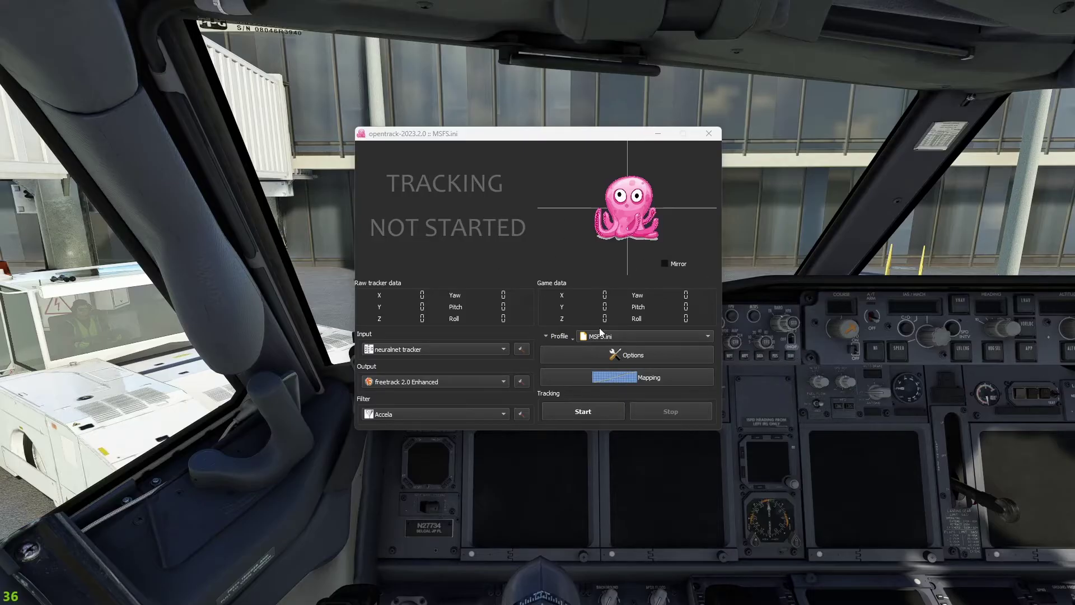
Try PointTracker 1.1 as the tracking input and switch back to neuralnet tracker.
click(440, 351)
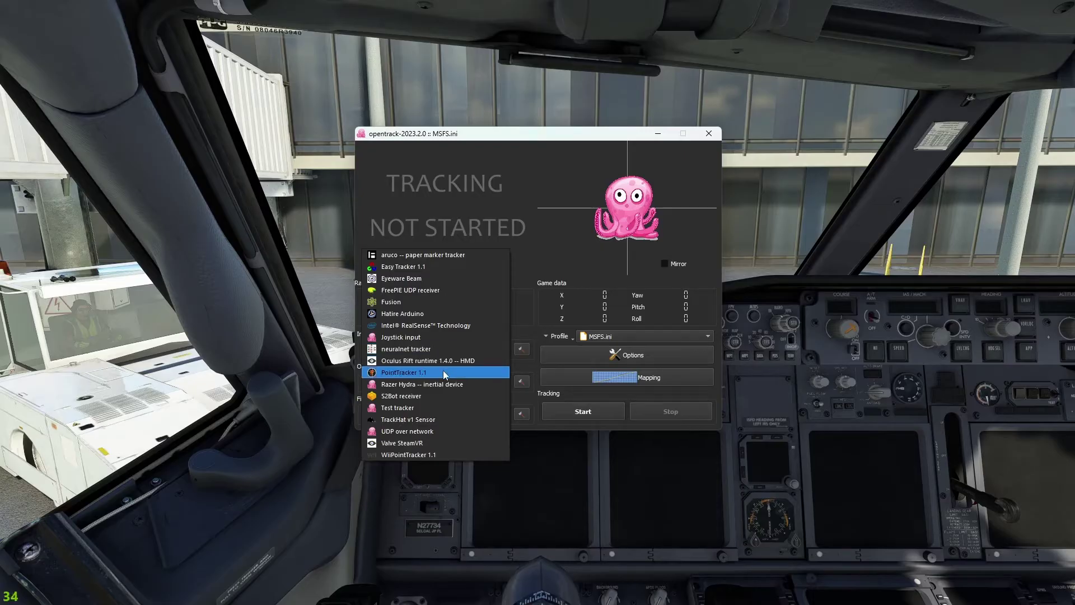
click(444, 373)
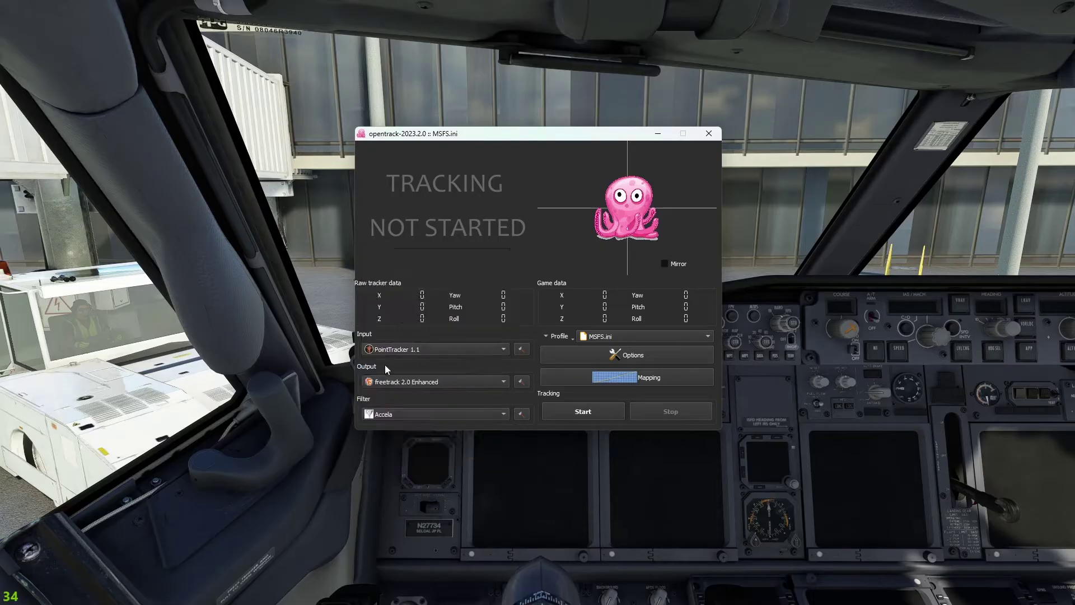
click(502, 350)
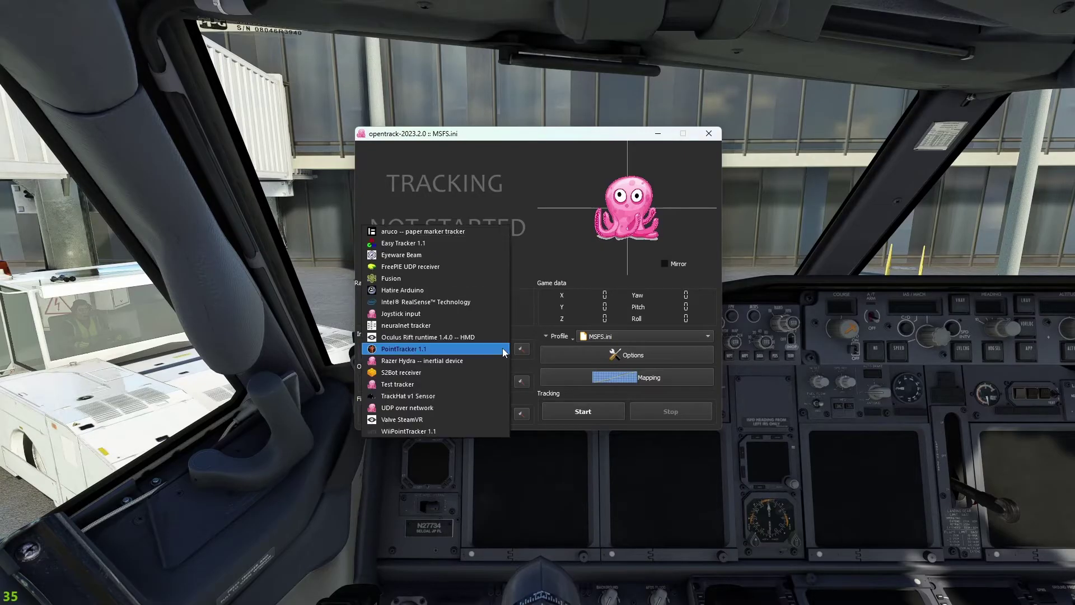
click(415, 326)
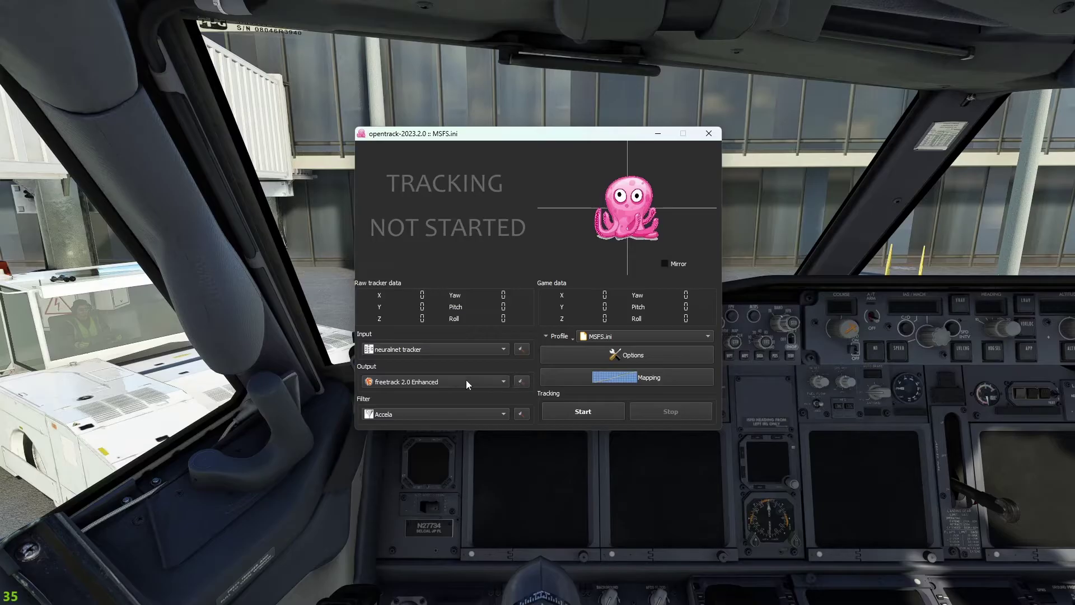
Set the neuralnet tracker camera's frames per second to 60 and accept the tracker options.
click(522, 351)
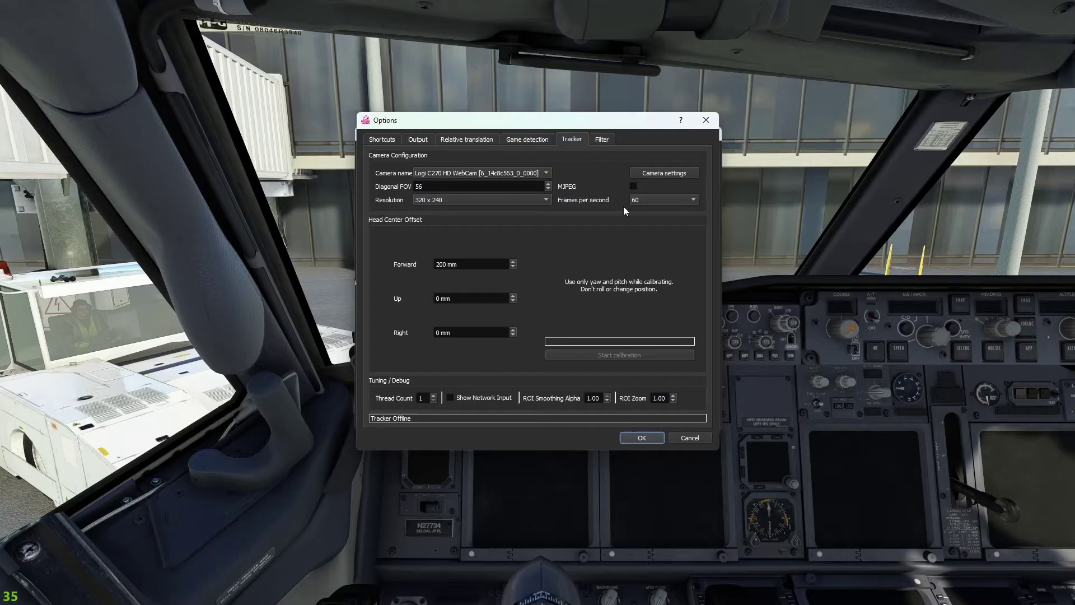
click(651, 200)
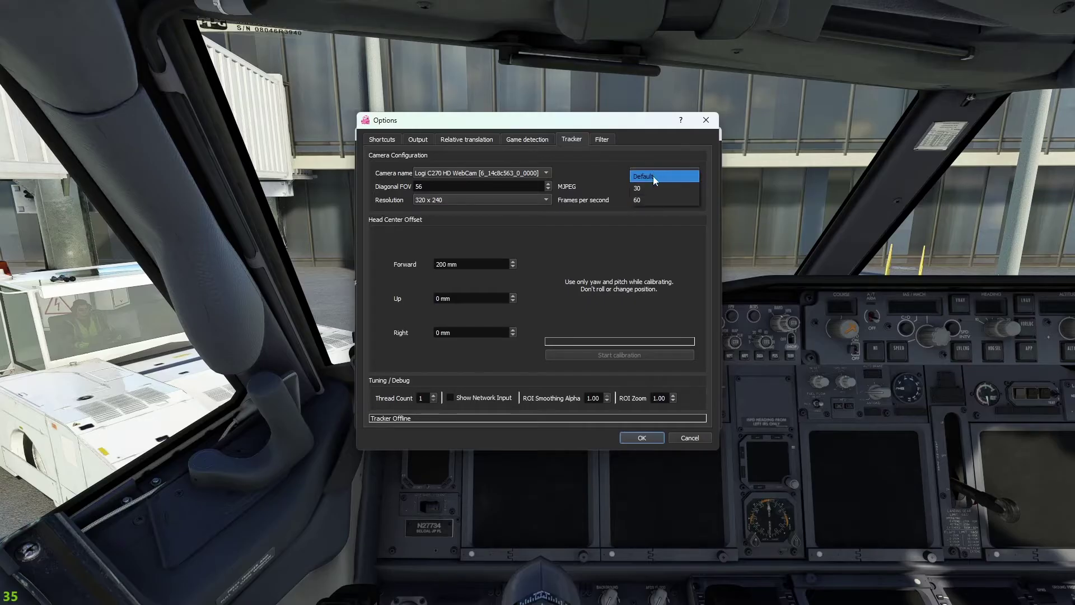
click(653, 176)
click(654, 200)
click(653, 227)
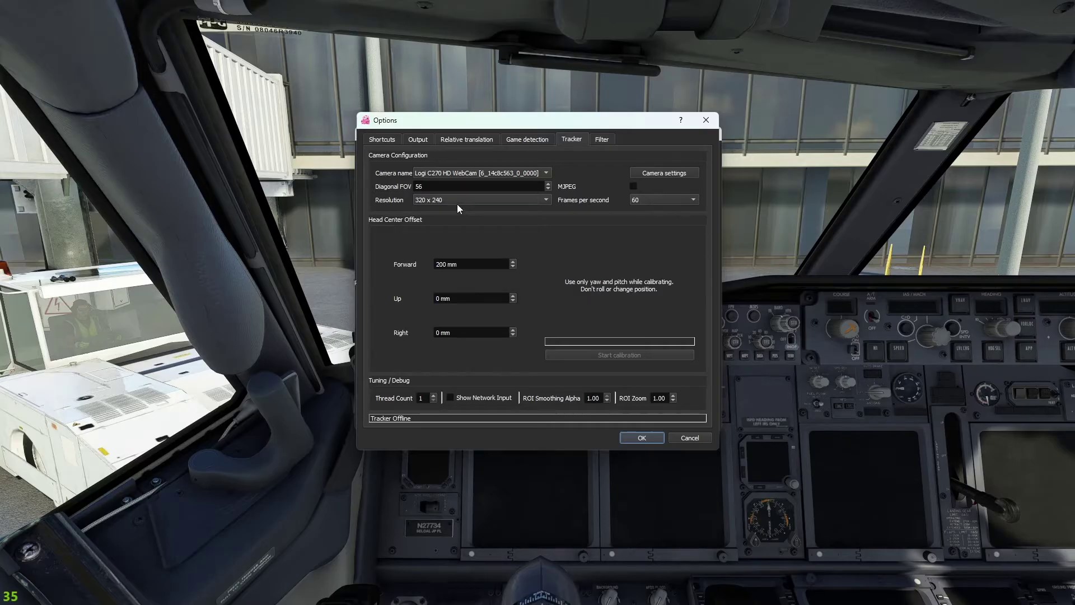
click(646, 435)
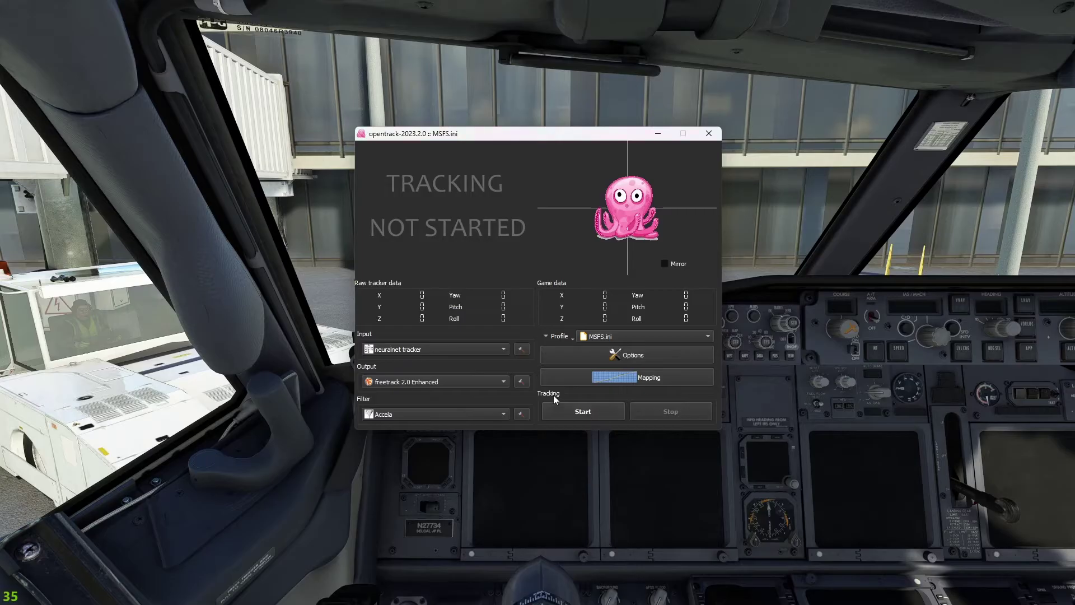
Start head tracking and recenter the tracked view.
click(586, 412)
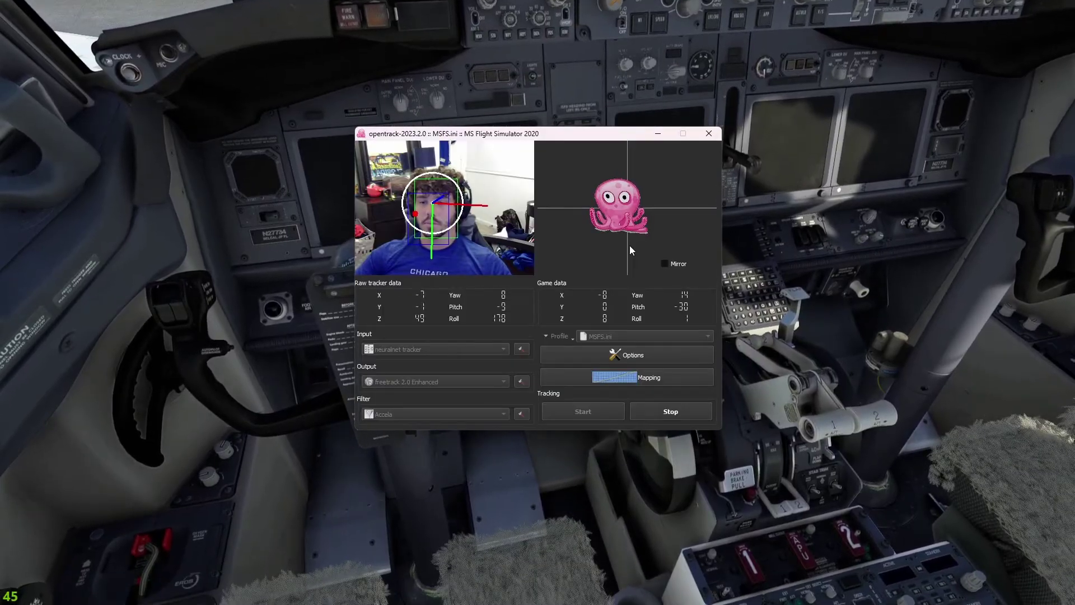
key(ctrl+alt+c)
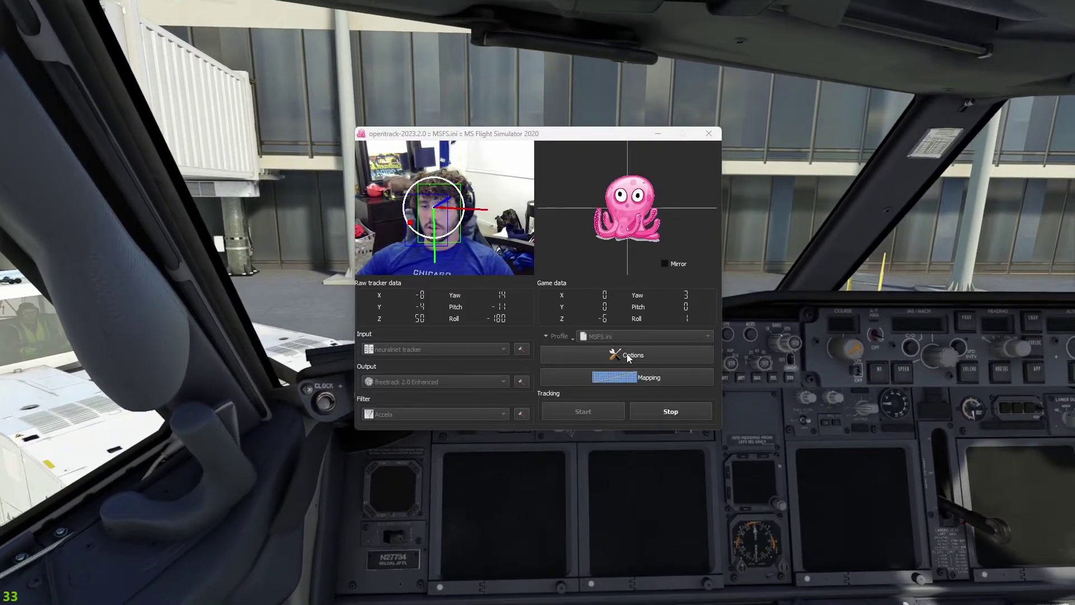
Bind the C key as the global shortcut for Center in the tracking options.
click(626, 354)
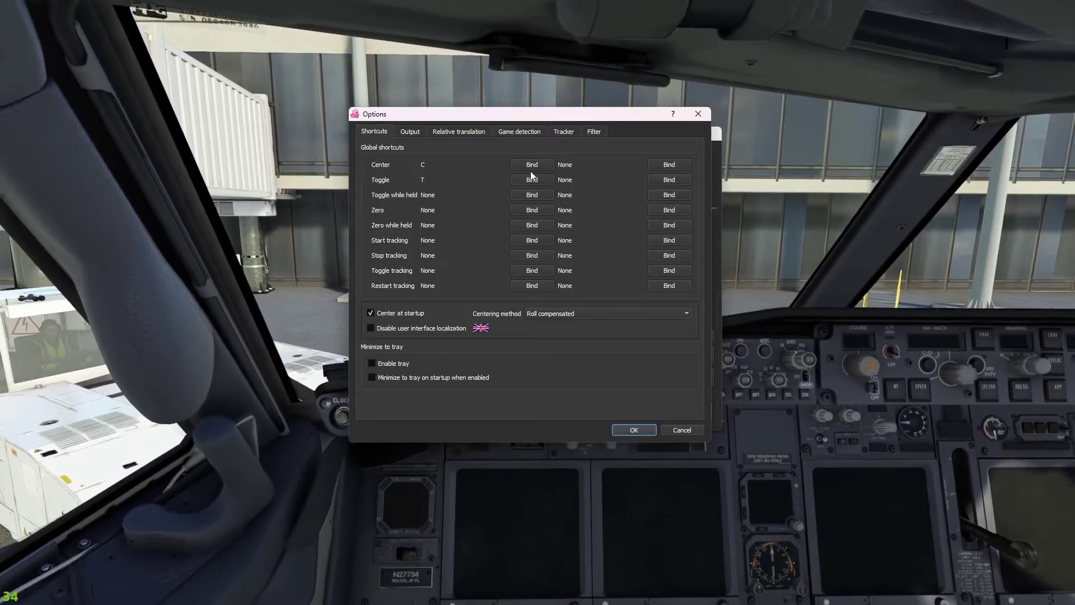
click(535, 164)
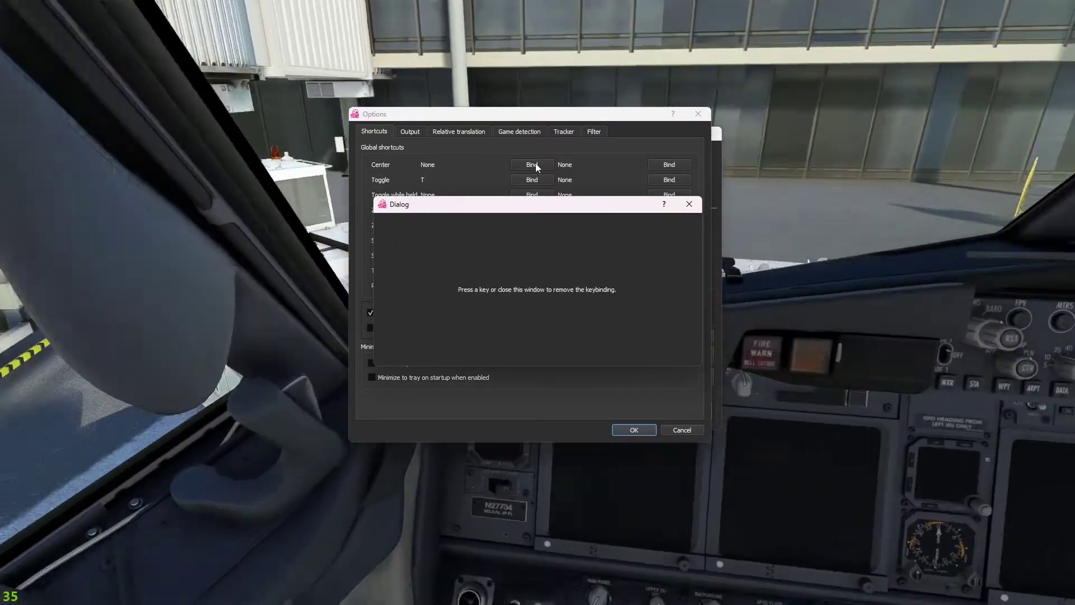
key(c)
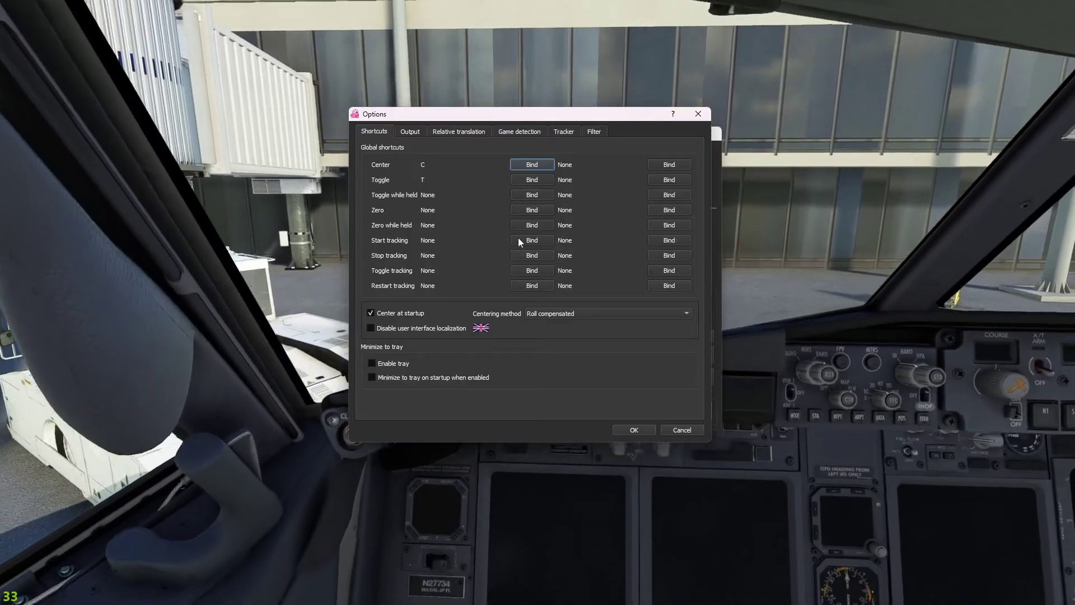
Review the output axis assignments and the source choices for the Y axis, and accept the options.
click(412, 132)
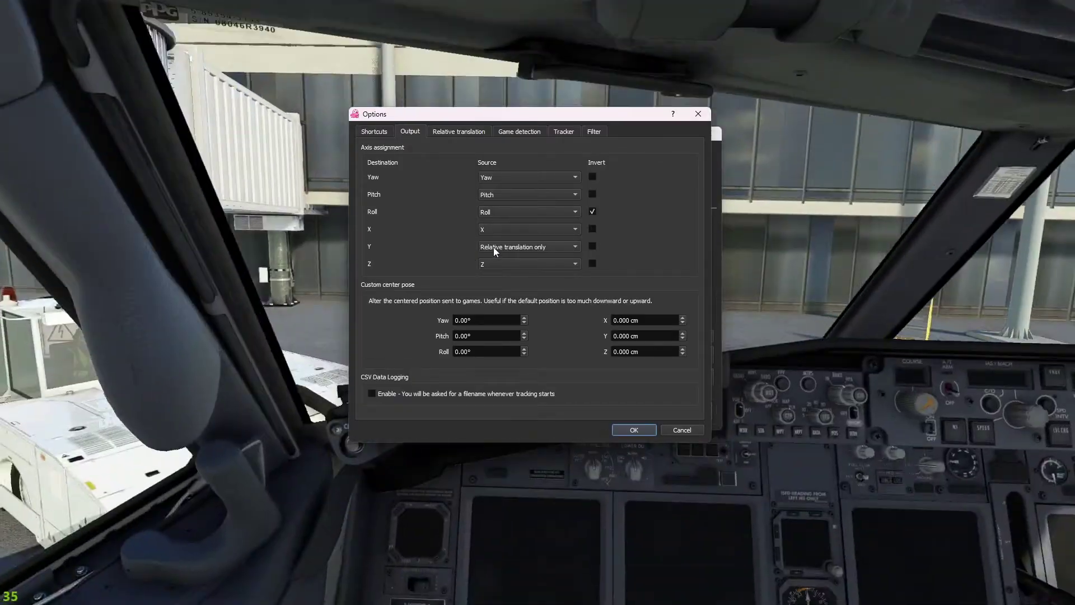
click(504, 247)
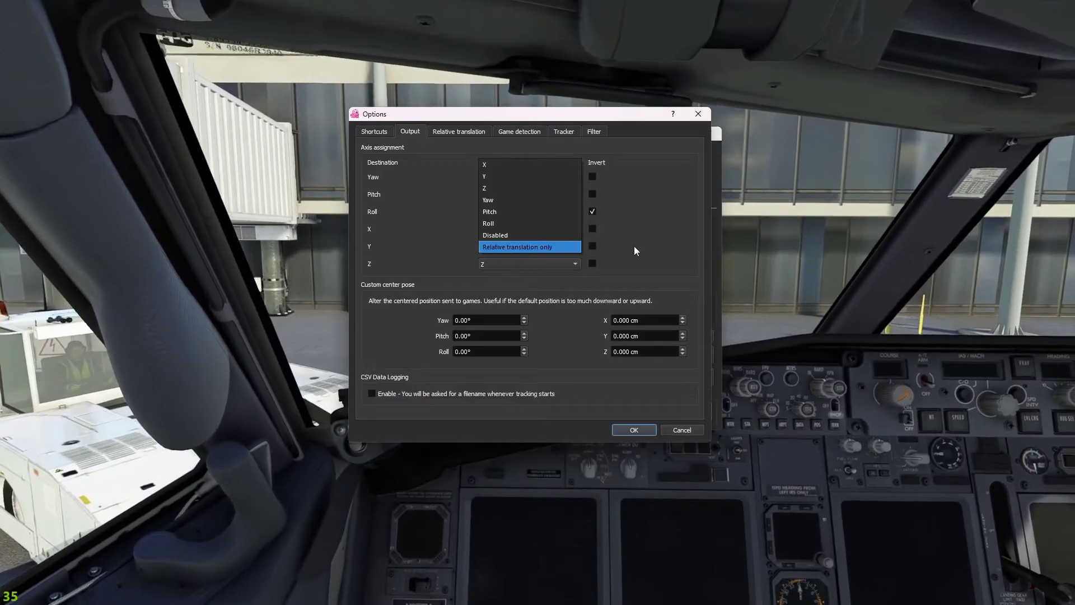
click(637, 247)
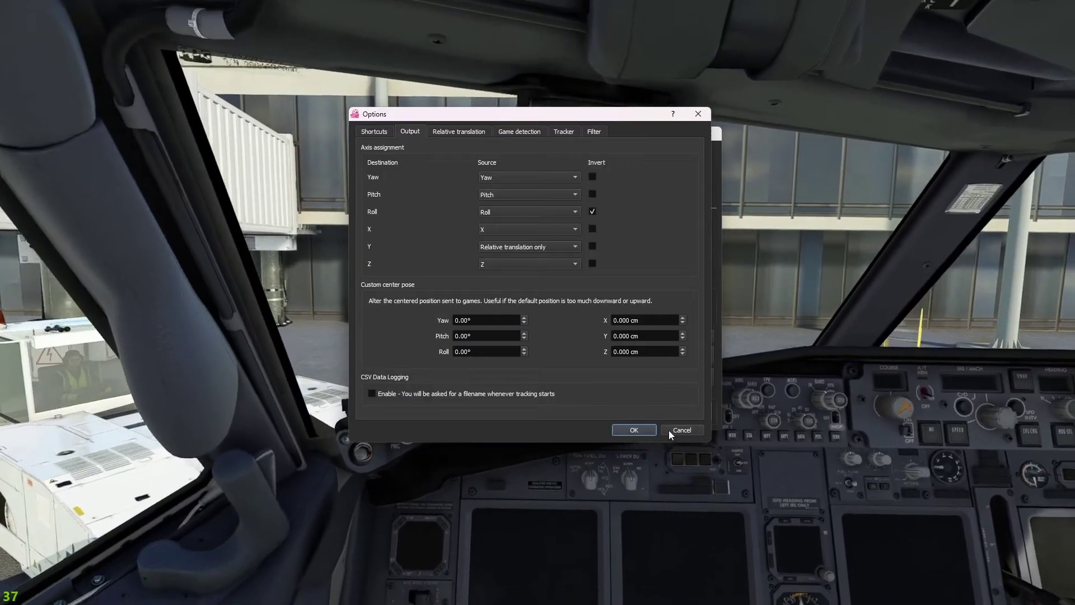
click(648, 430)
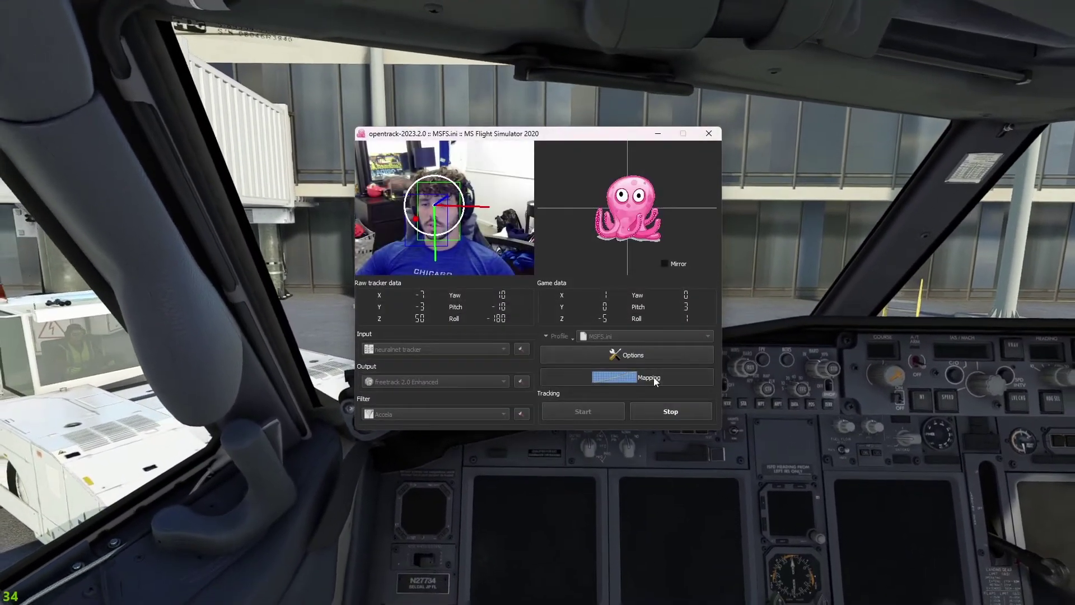
Examine the mapping curves for yaw, pitch, roll, X, Y and Z, and close the mapping properties without saving.
click(654, 377)
click(314, 108)
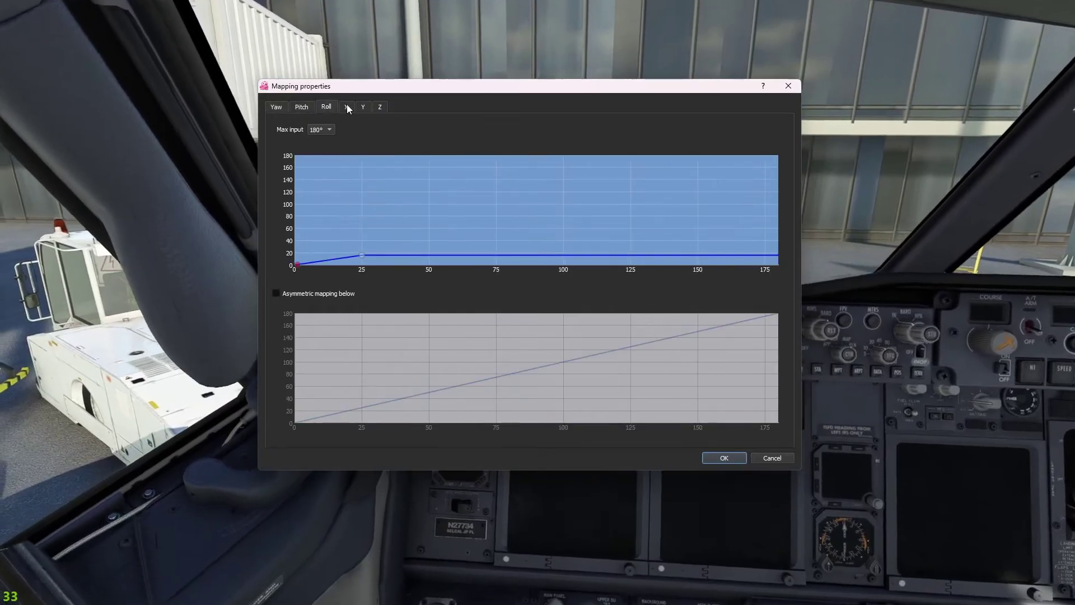
click(380, 107)
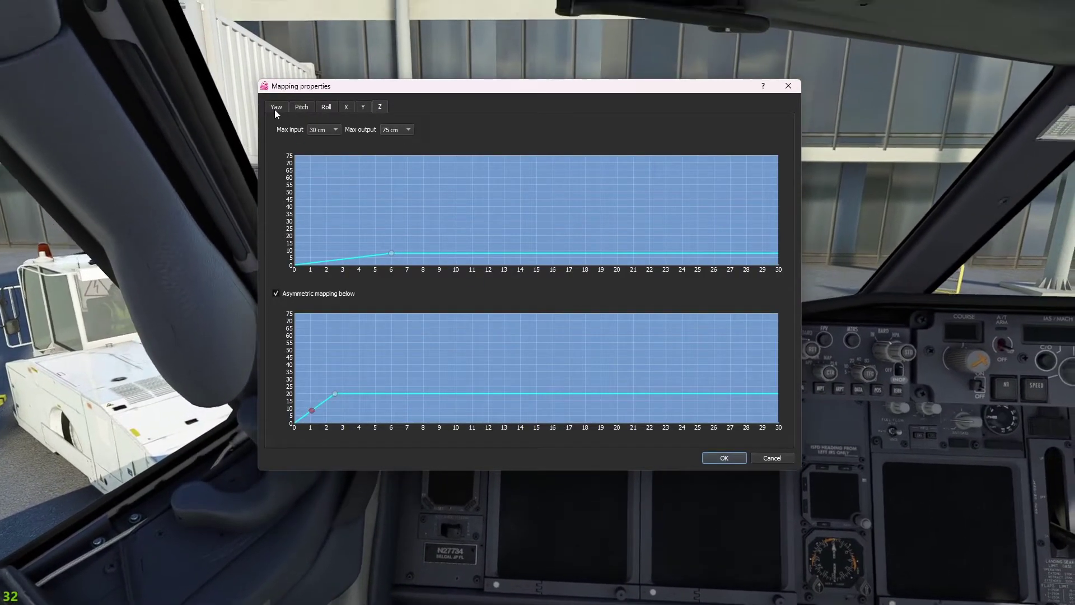
click(276, 108)
click(303, 108)
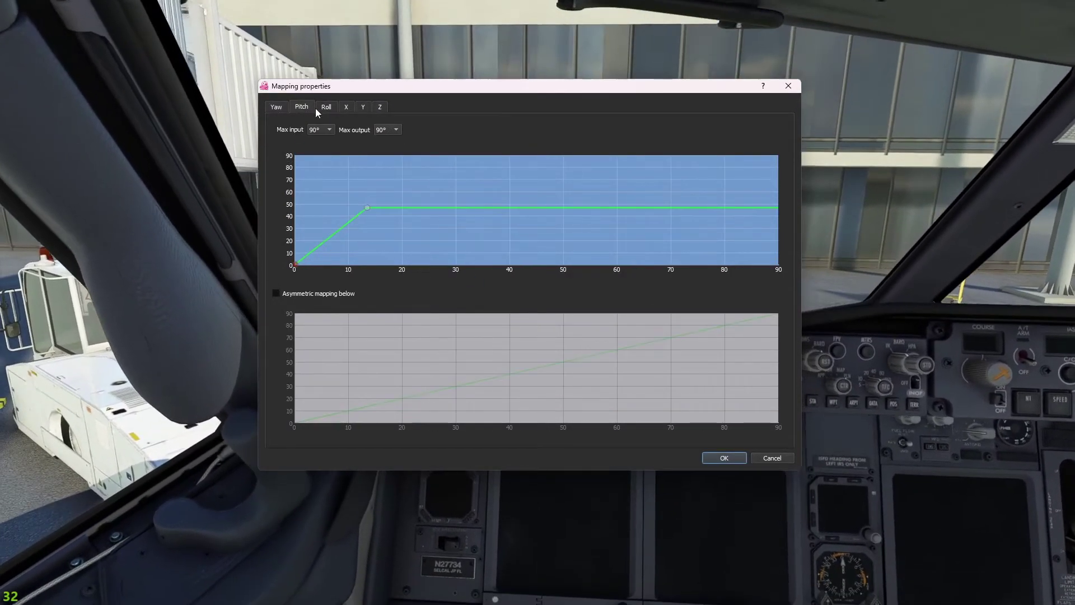
click(328, 109)
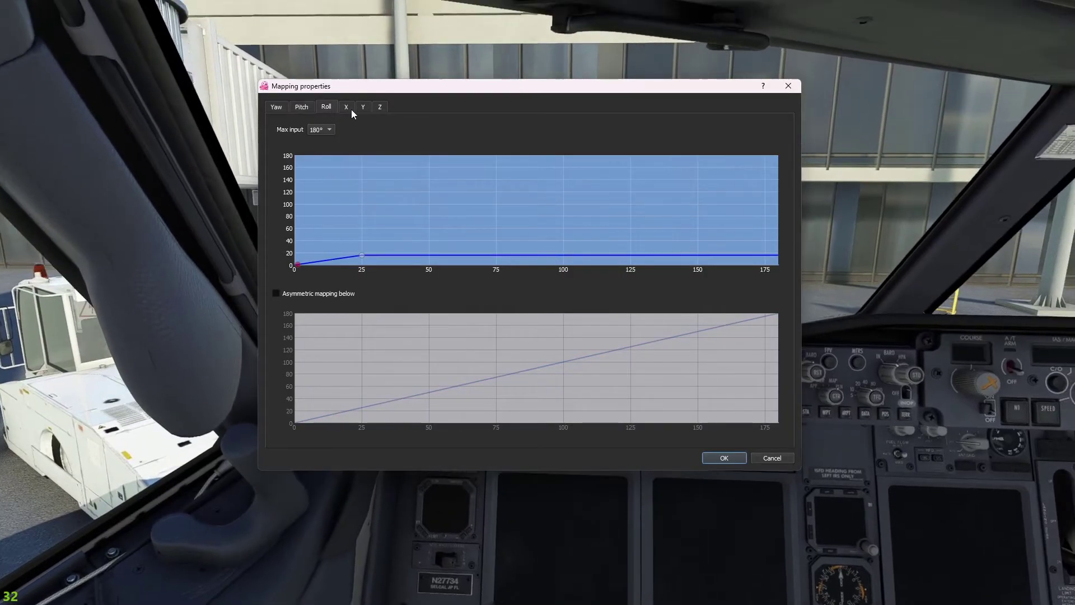
click(351, 109)
click(364, 107)
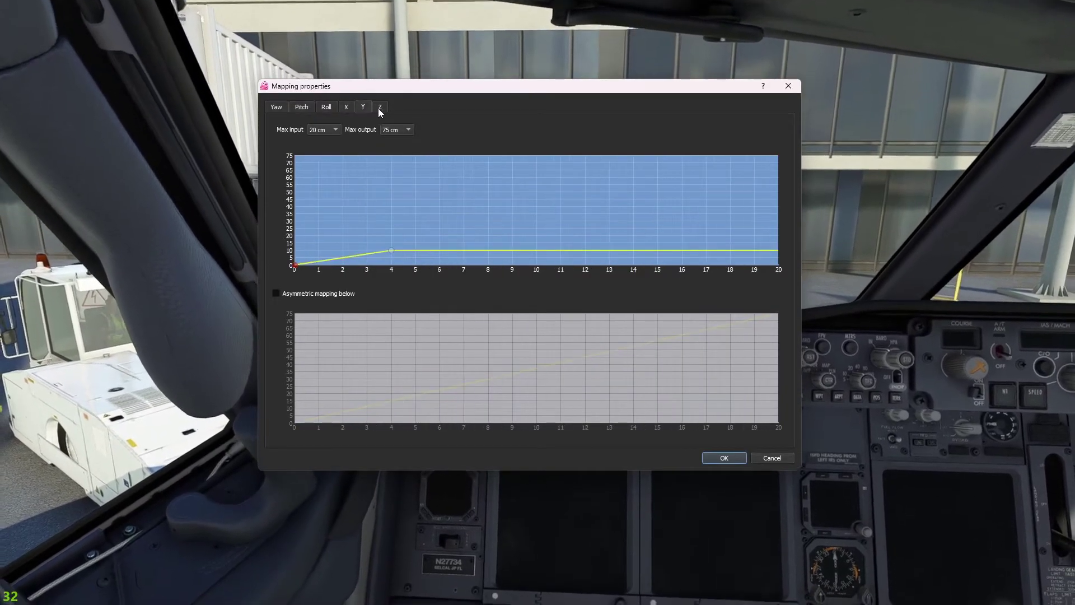
click(381, 108)
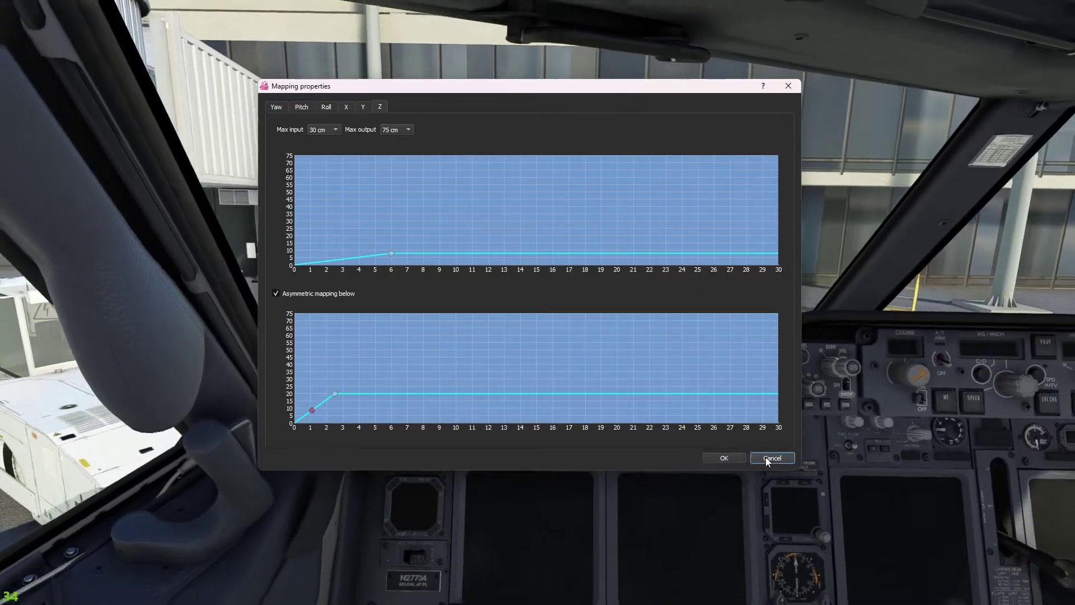
click(767, 457)
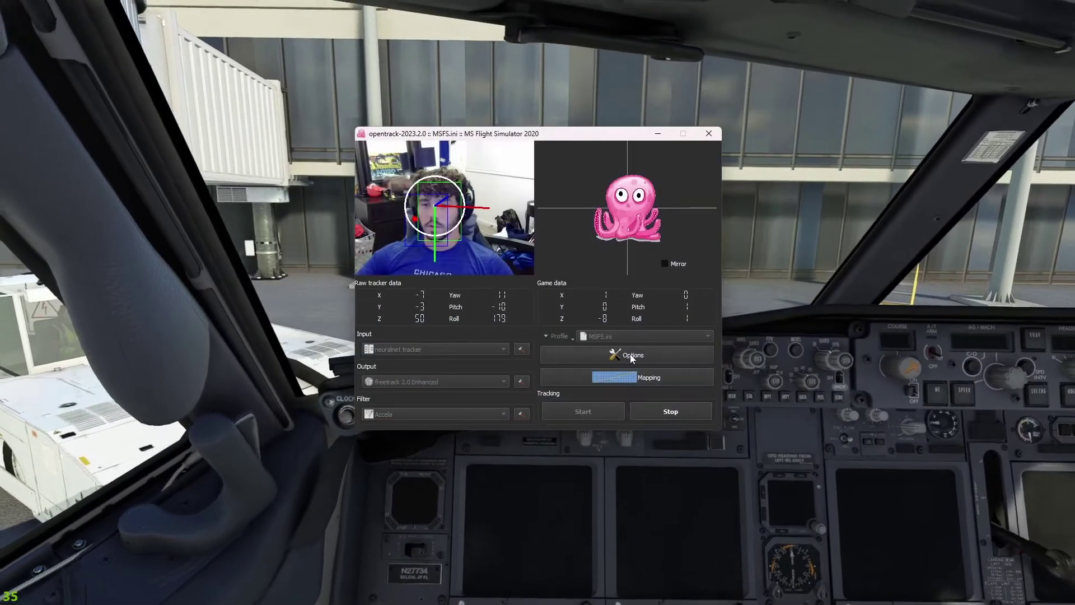